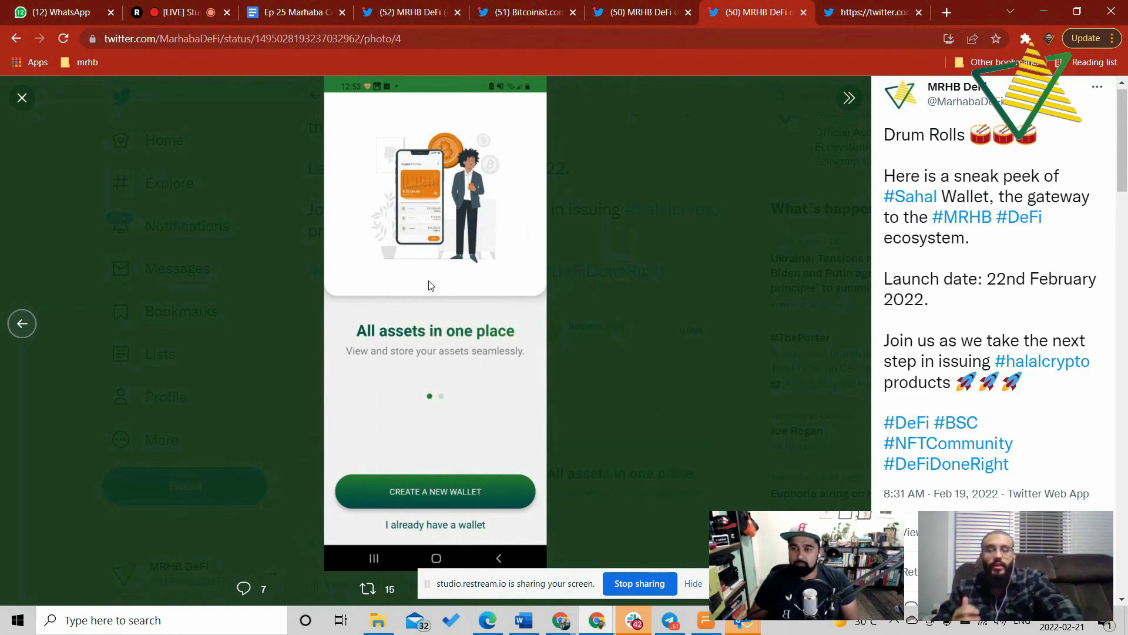
- Move back from the 'All assets in one place' image to the recovery-phrase warning screenshot
key(Left)
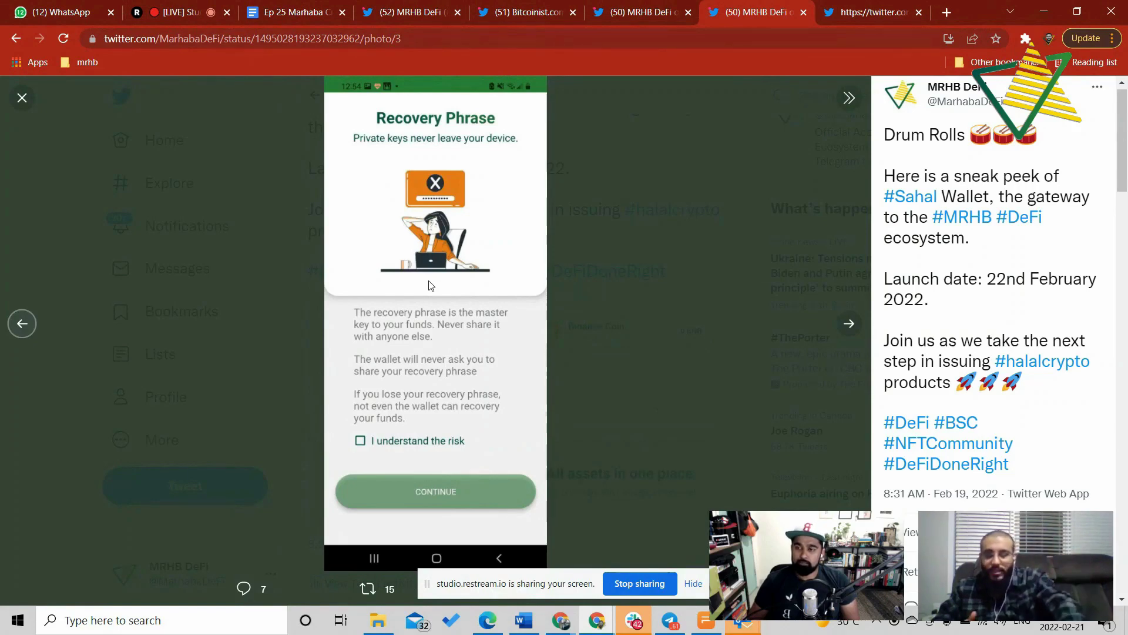
- Return to photo 1, the Personal Wallet screen with MRHB, Ether and Binance Coin balances
key(Left)
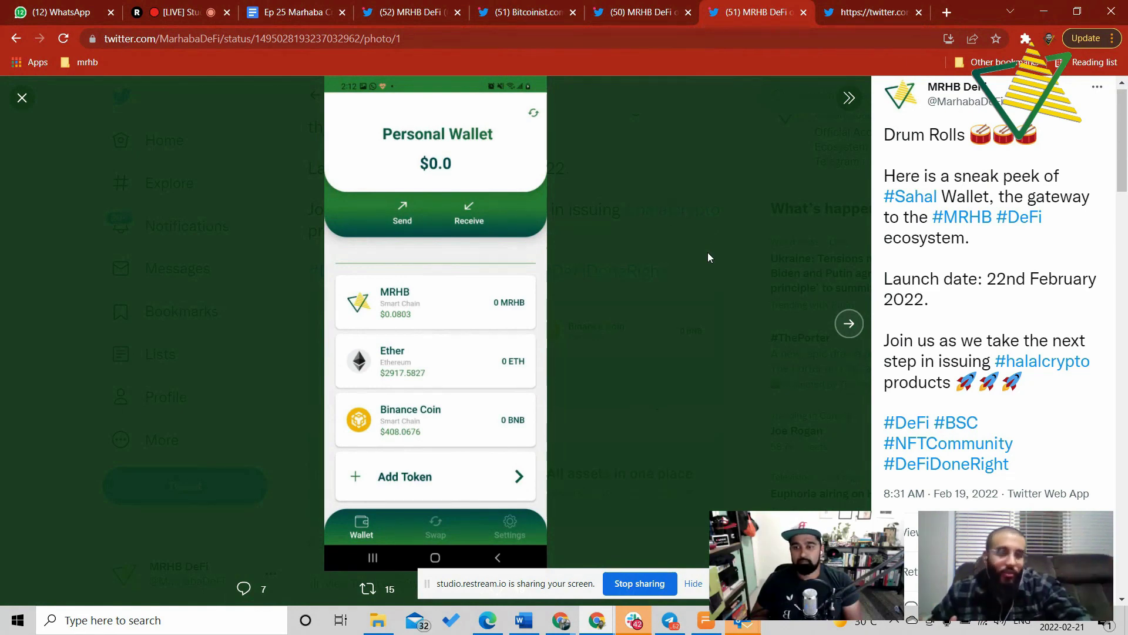
- Switch to the last browser tab with LBank.info's 200-winner, 60,000 MRHB airdrop tweet
click(906, 7)
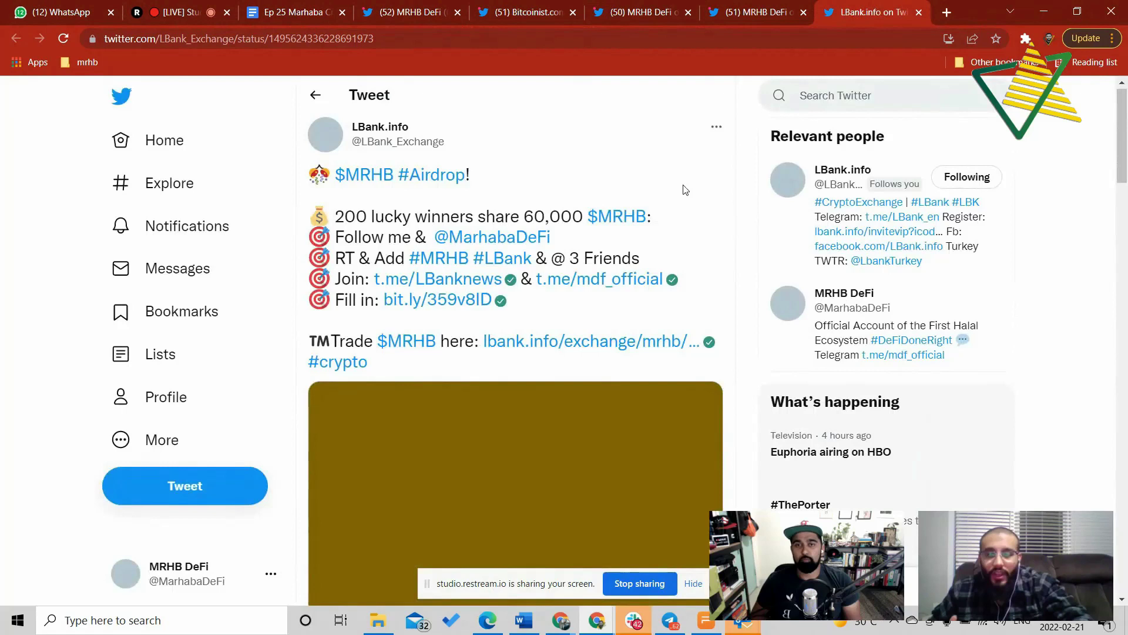